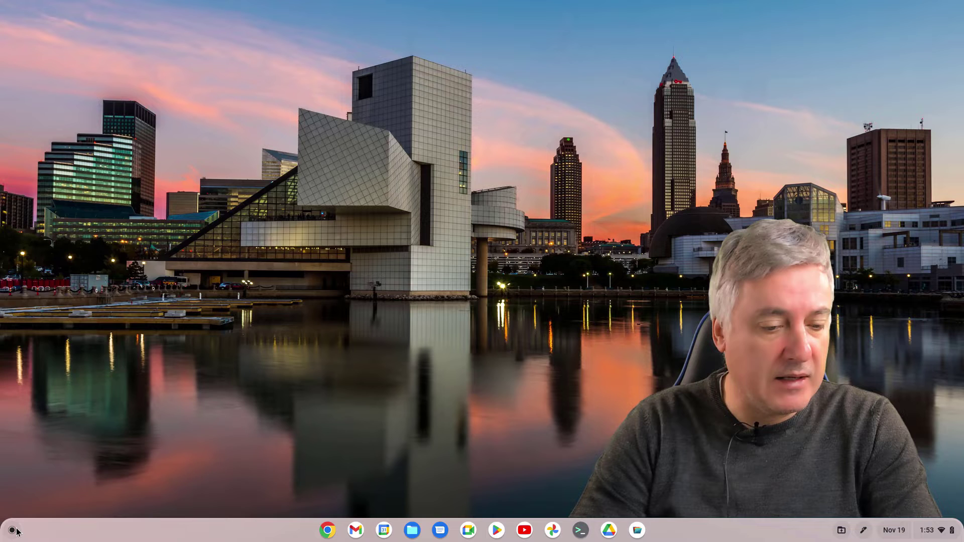
- Launch Steam in a maximized window and open the game library
{"action": "left_click", "coordinate": [11, 530]}
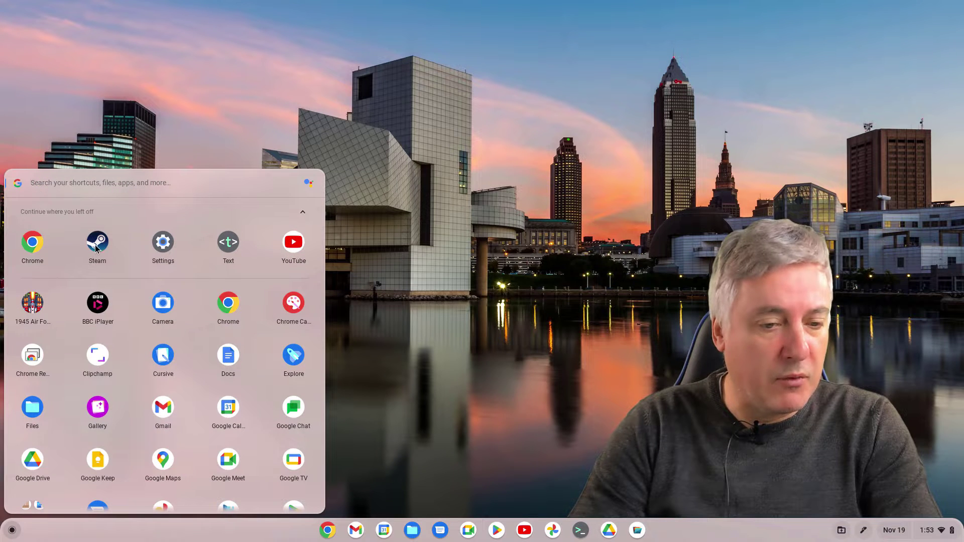
{"action": "left_click", "coordinate": [97, 249]}
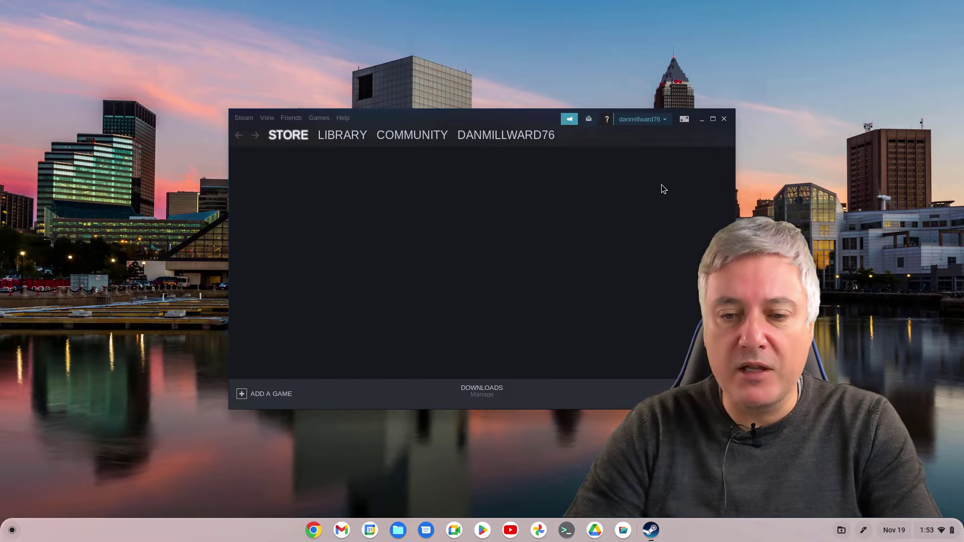
{"action": "left_click", "coordinate": [713, 118]}
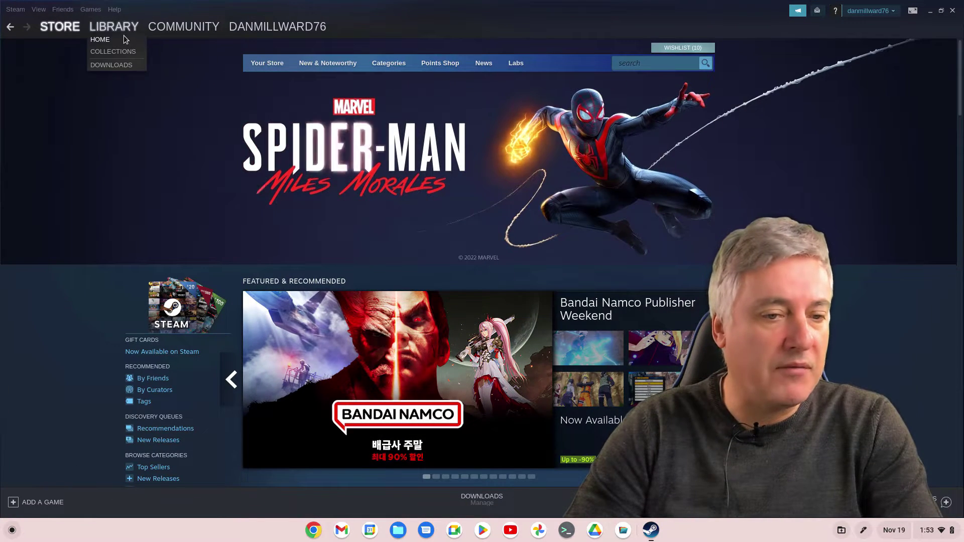
{"action": "left_click", "coordinate": [120, 33]}
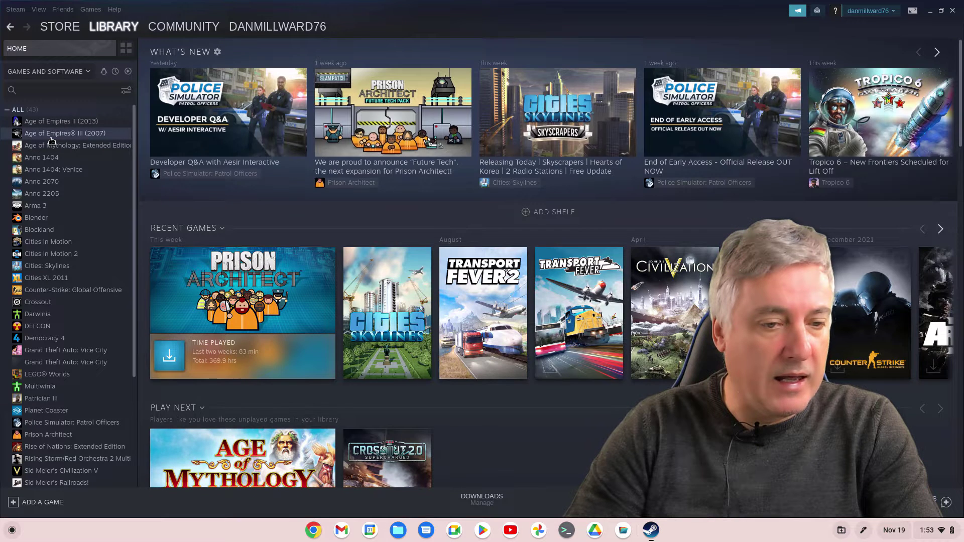
- Check the install availability of Age of Empires III (2007) and Age of Empires II (2013), and look through the library's game list
{"action": "left_click", "coordinate": [51, 137]}
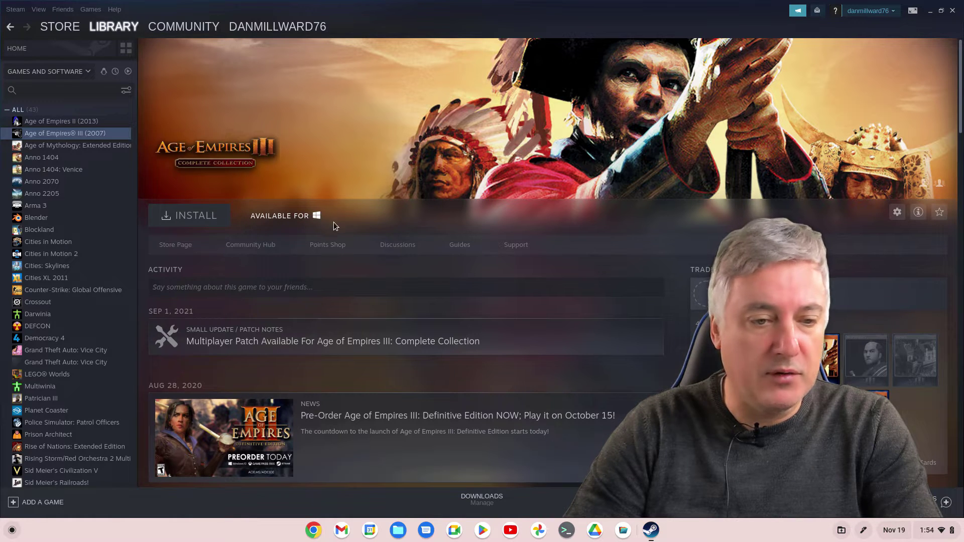
{"action": "left_click", "coordinate": [45, 122]}
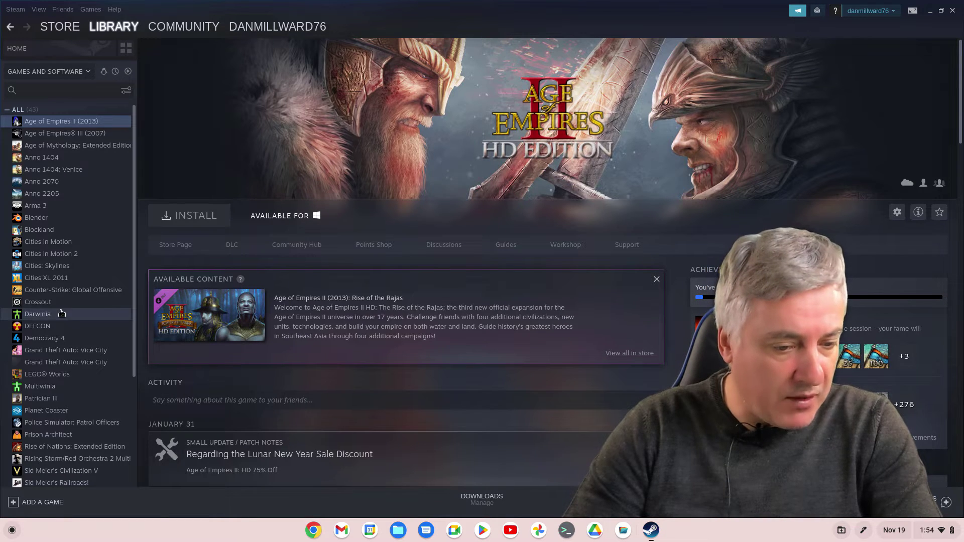
{"action": "scroll", "coordinate": [61, 313], "scroll_direction": "down", "scroll_amount": 3}
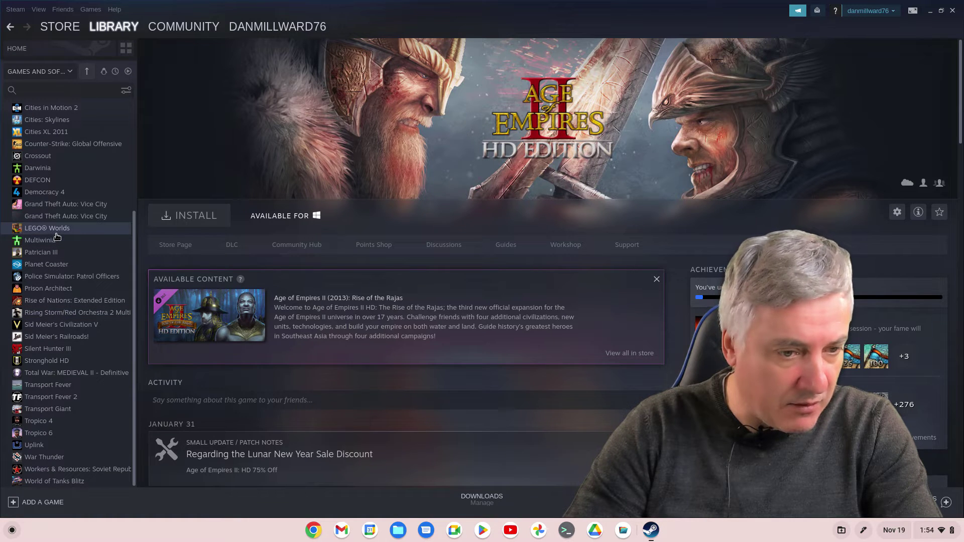
{"action": "scroll", "coordinate": [57, 236], "scroll_direction": "up", "scroll_amount": 3}
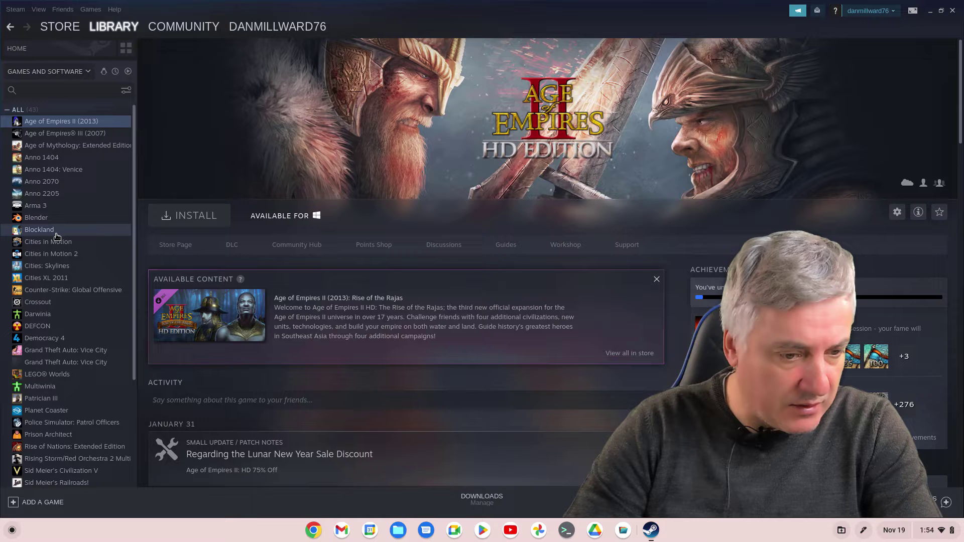
{"action": "scroll", "coordinate": [57, 236], "scroll_direction": "down", "scroll_amount": 3}
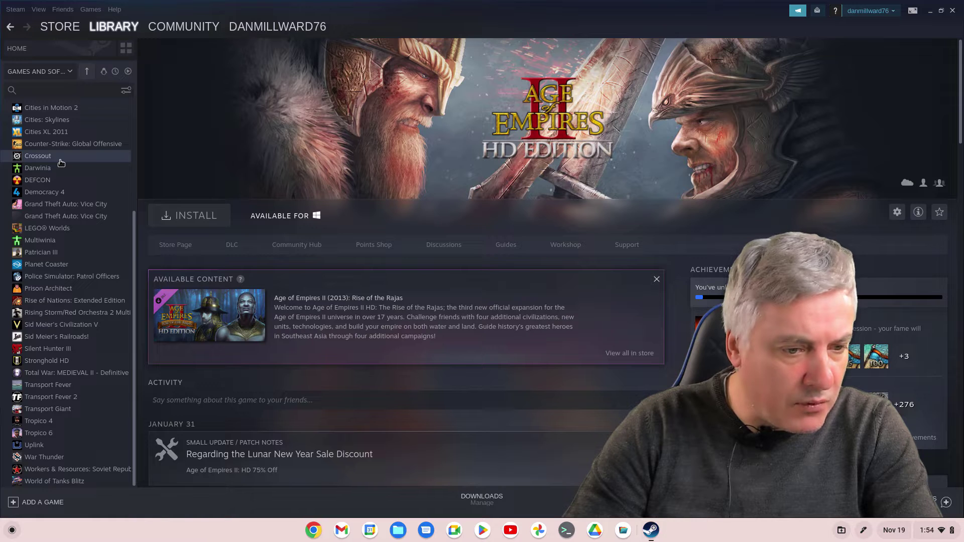
{"action": "scroll", "coordinate": [60, 162], "scroll_direction": "up", "scroll_amount": 3}
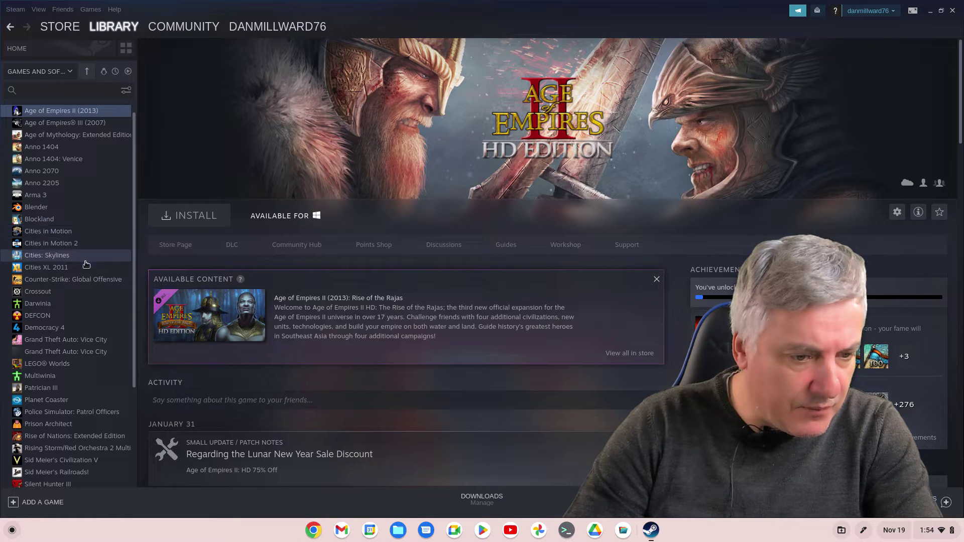
{"action": "scroll", "coordinate": [85, 265], "scroll_direction": "down", "scroll_amount": 1}
{"action": "scroll", "coordinate": [85, 265], "scroll_direction": "down", "scroll_amount": 2}
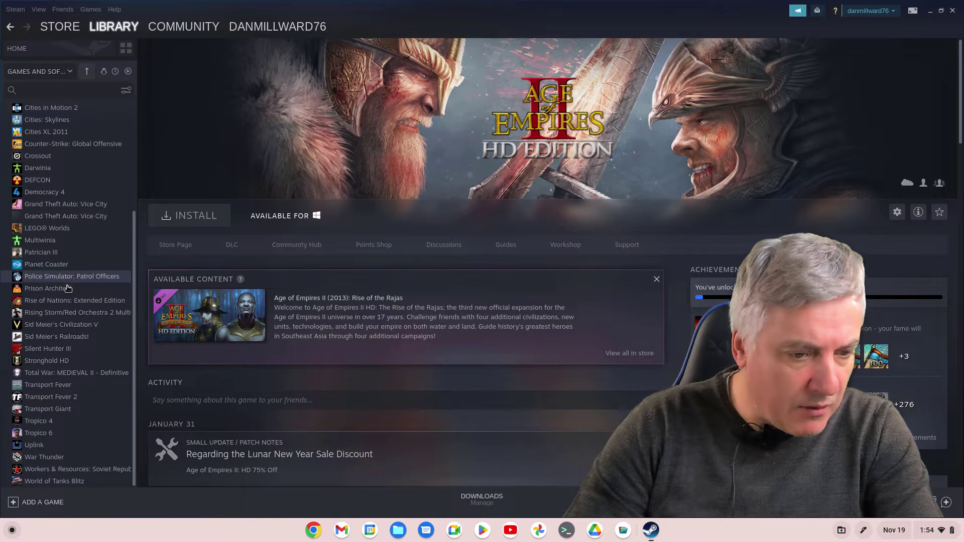
- Compare the install options of Prison Architect with those of Age of Empires III (2007)
{"action": "left_click", "coordinate": [55, 291]}
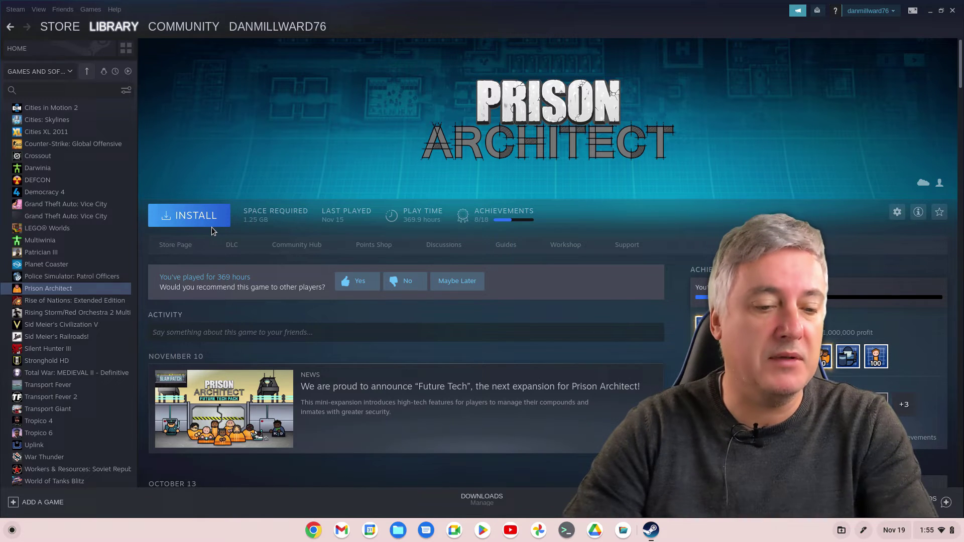
{"action": "scroll", "coordinate": [91, 167], "scroll_direction": "up", "scroll_amount": 5}
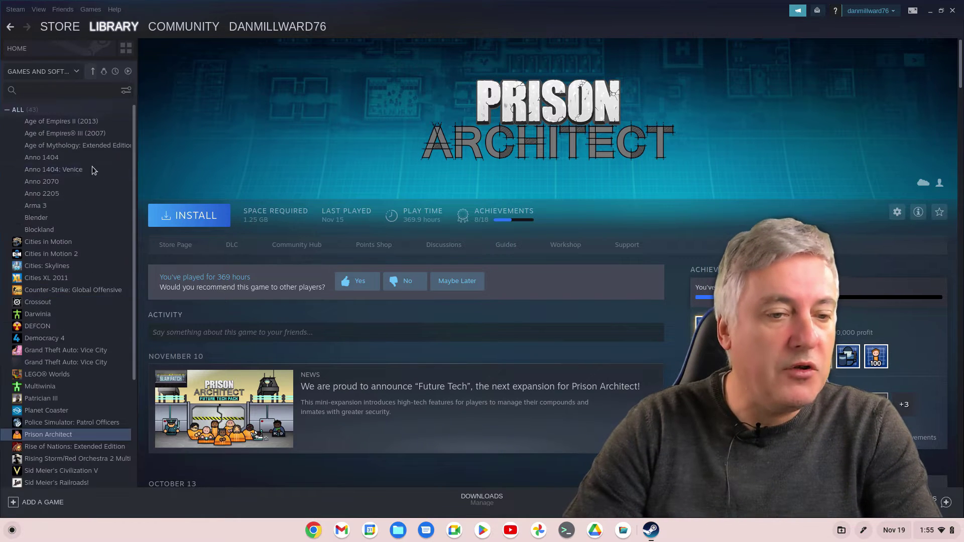
{"action": "left_click", "coordinate": [54, 138]}
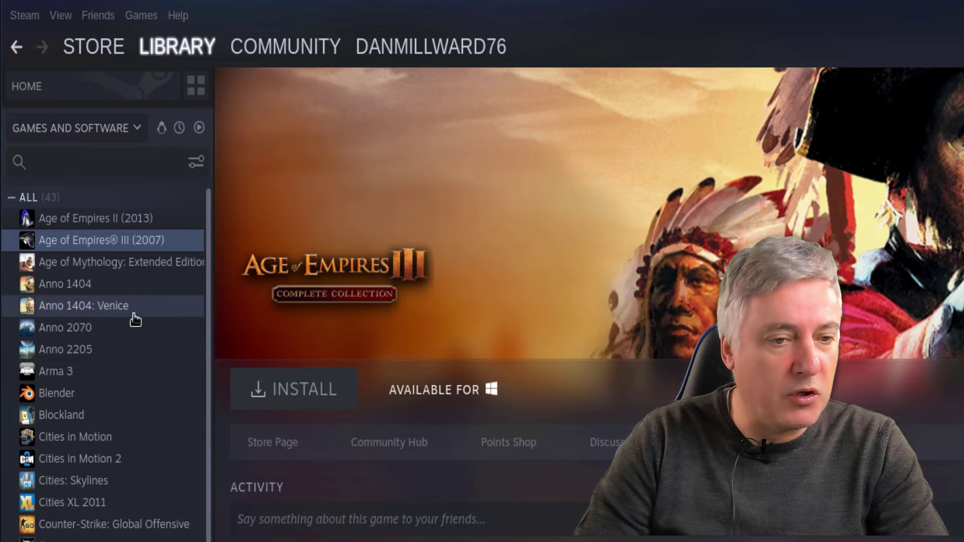
- Enable Steam Play for supported titles in the settings and restart Steam to apply it
{"action": "left_click", "coordinate": [53, 19]}
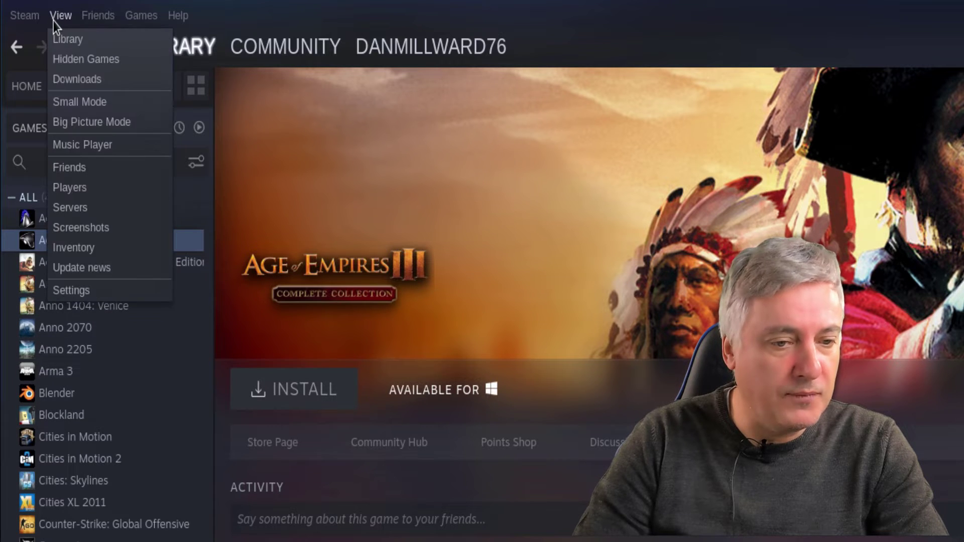
{"action": "left_click", "coordinate": [92, 295]}
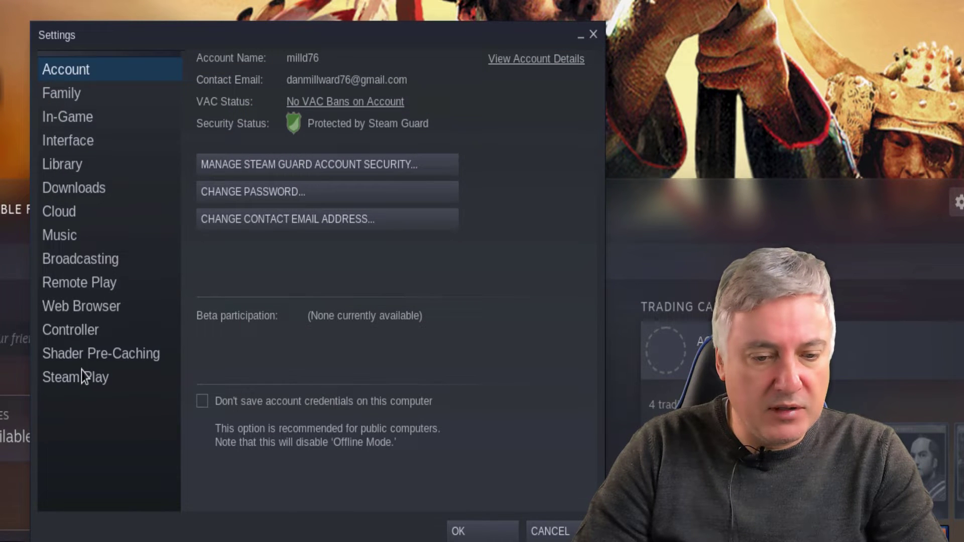
{"action": "left_click", "coordinate": [85, 379]}
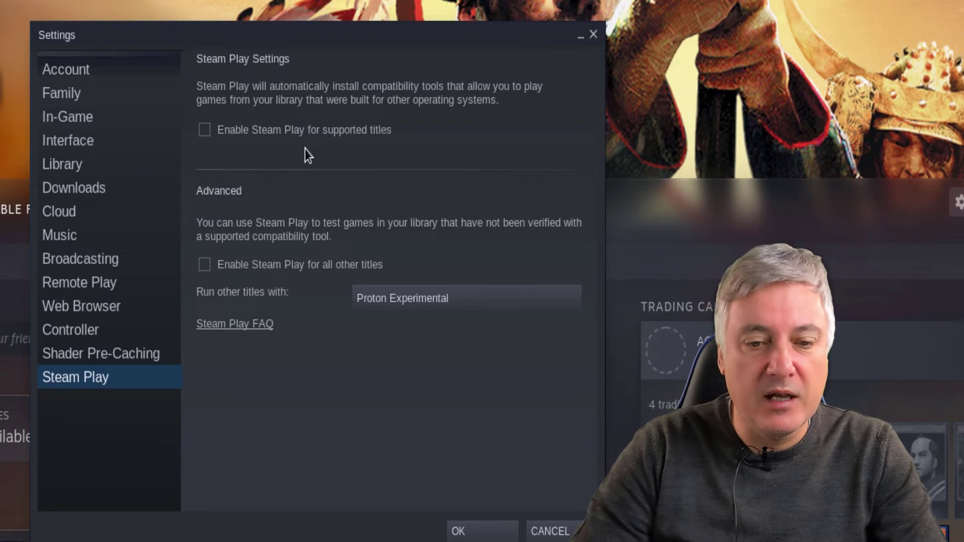
{"action": "left_click", "coordinate": [206, 132]}
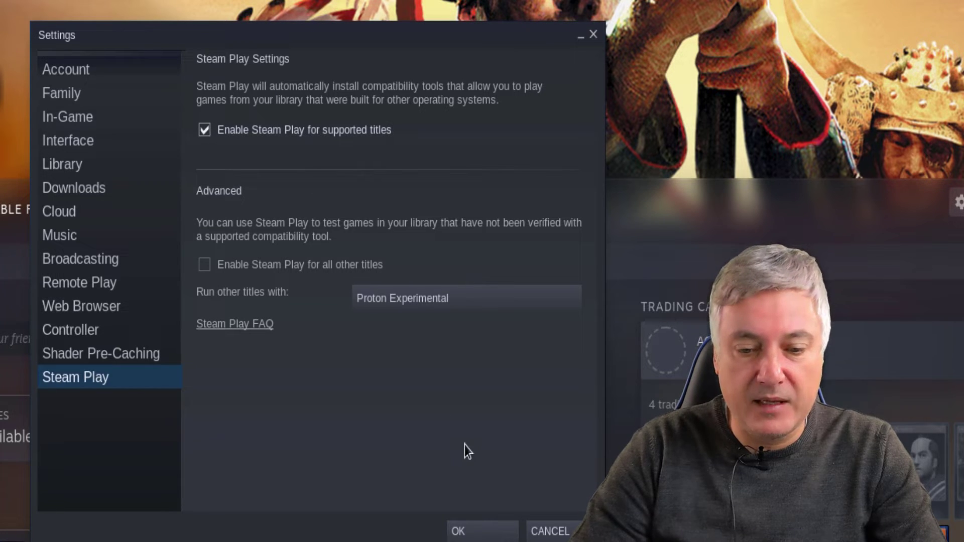
{"action": "left_click", "coordinate": [468, 533]}
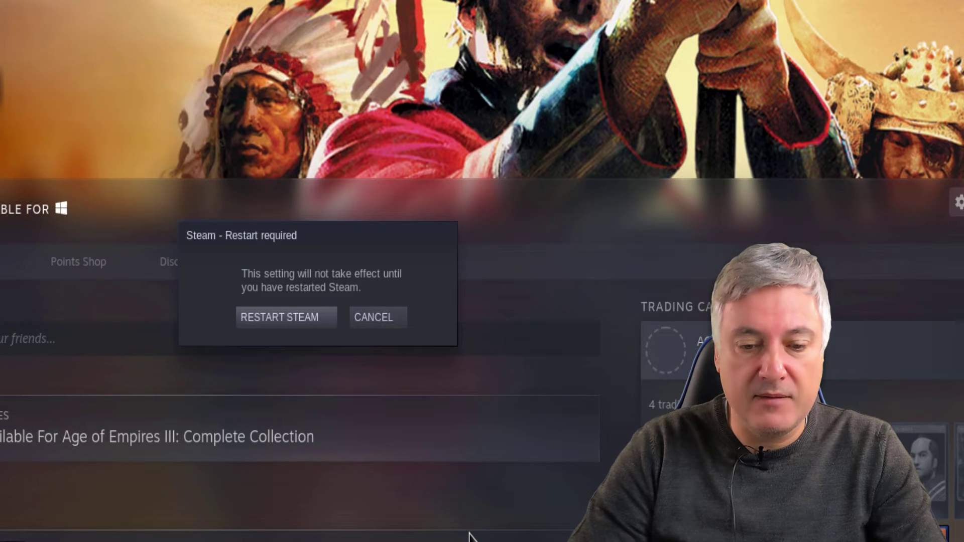
{"action": "left_click", "coordinate": [293, 317]}
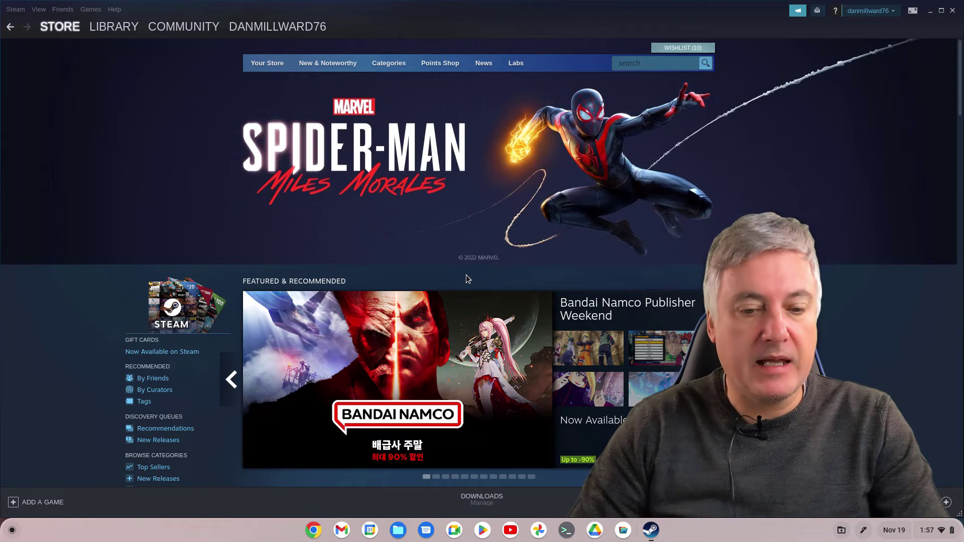
- Reopen the library and check the install availability of Age of Empires III (2007), Age of Empires II (2013) and Anno 1404
{"action": "left_click", "coordinate": [91, 27]}
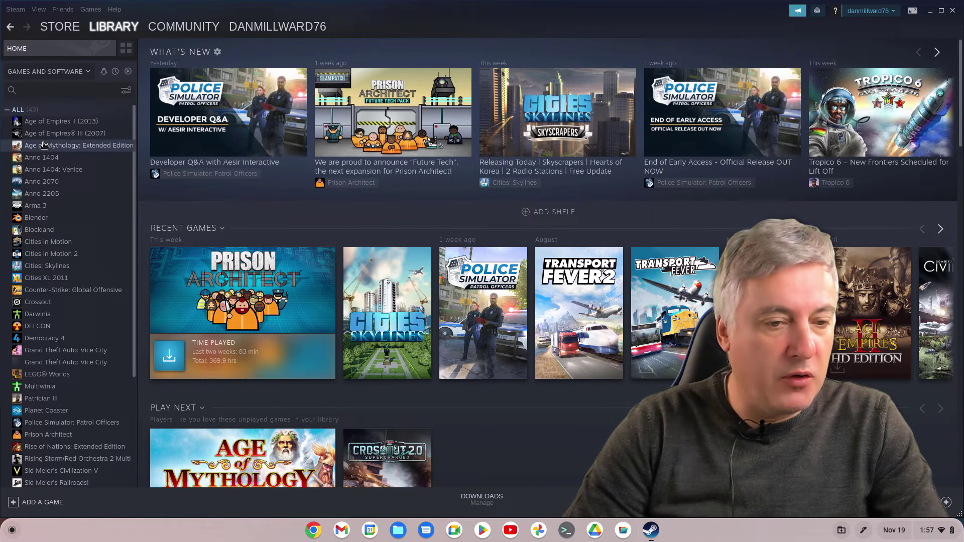
{"action": "left_click", "coordinate": [62, 134]}
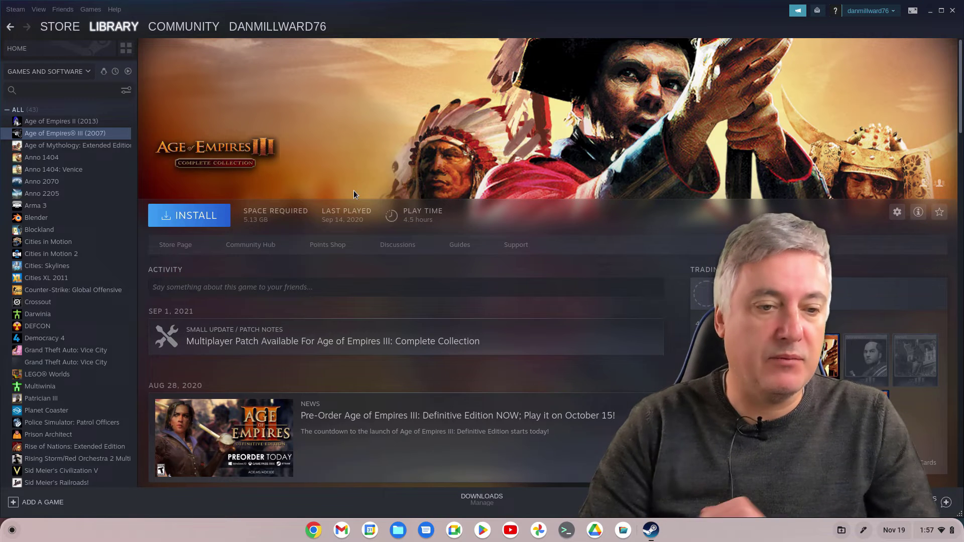
{"action": "left_click", "coordinate": [55, 121]}
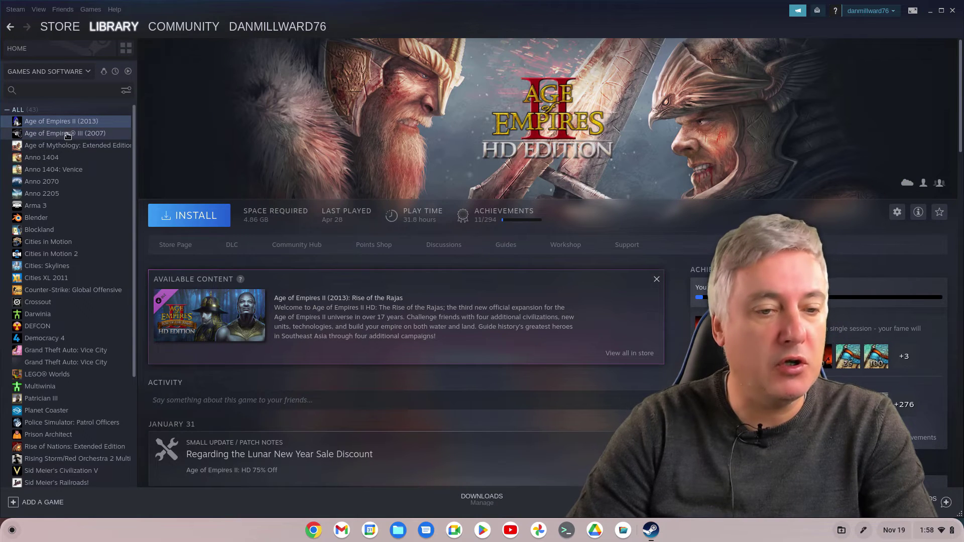
{"action": "left_click", "coordinate": [69, 134]}
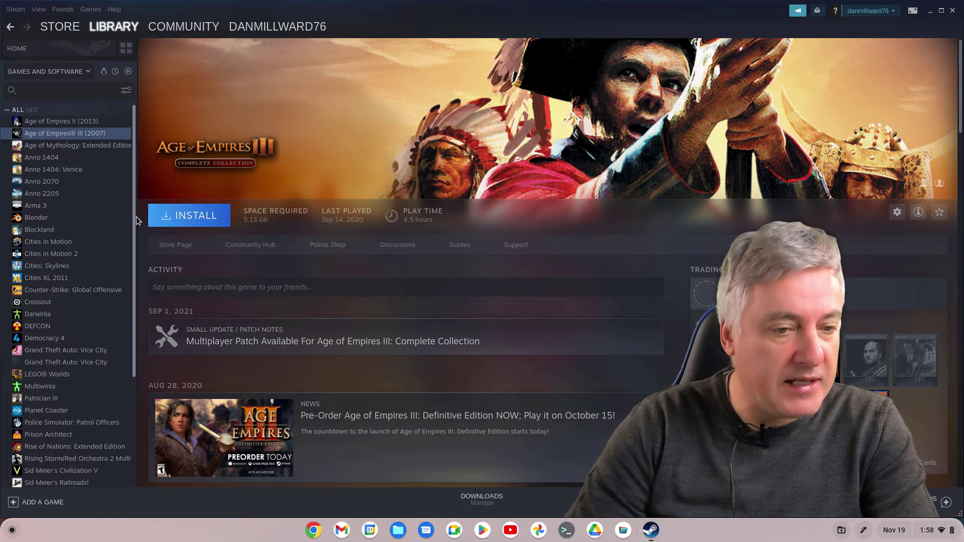
{"action": "left_click", "coordinate": [49, 157]}
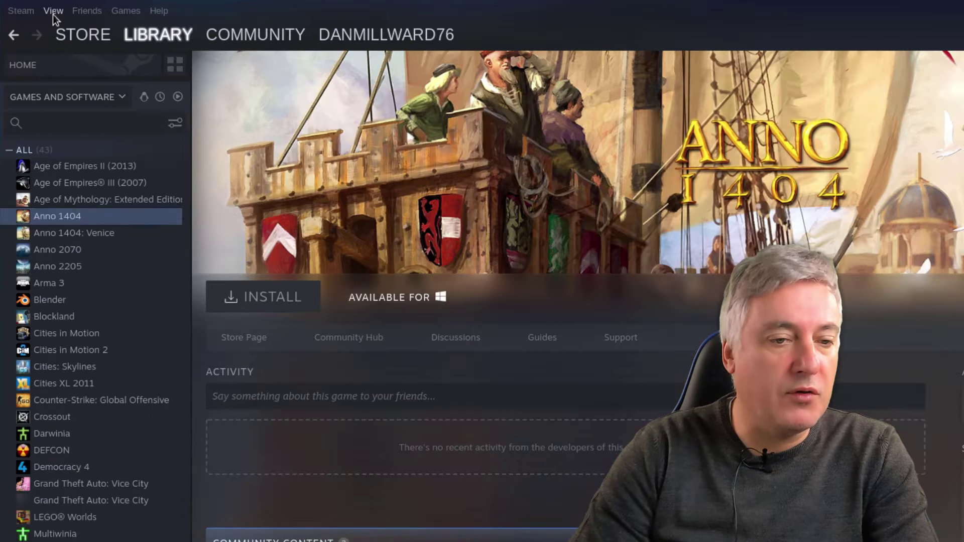
- Enable Steam Play for all other titles using Proton Experimental, and restart Steam to apply the setting
{"action": "left_click", "coordinate": [38, 10]}
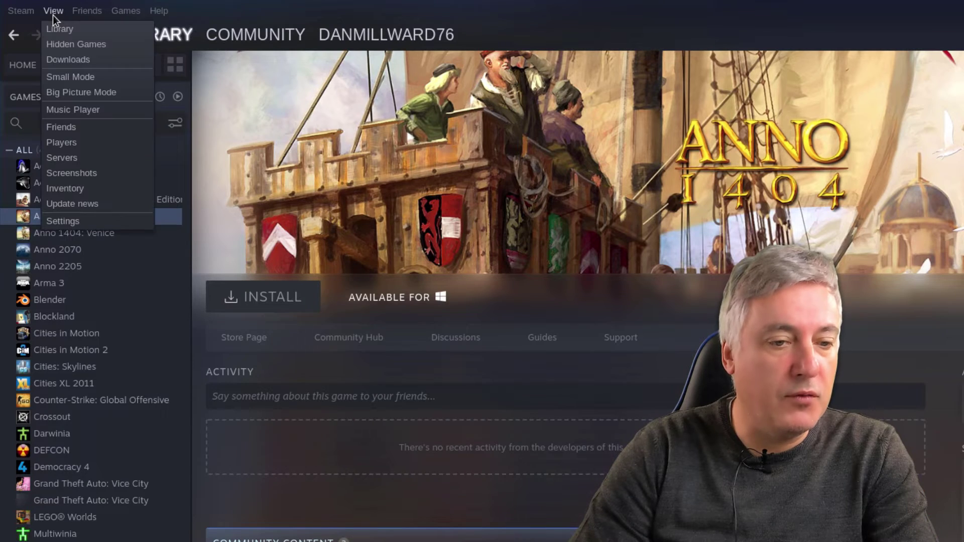
{"action": "left_click", "coordinate": [79, 221]}
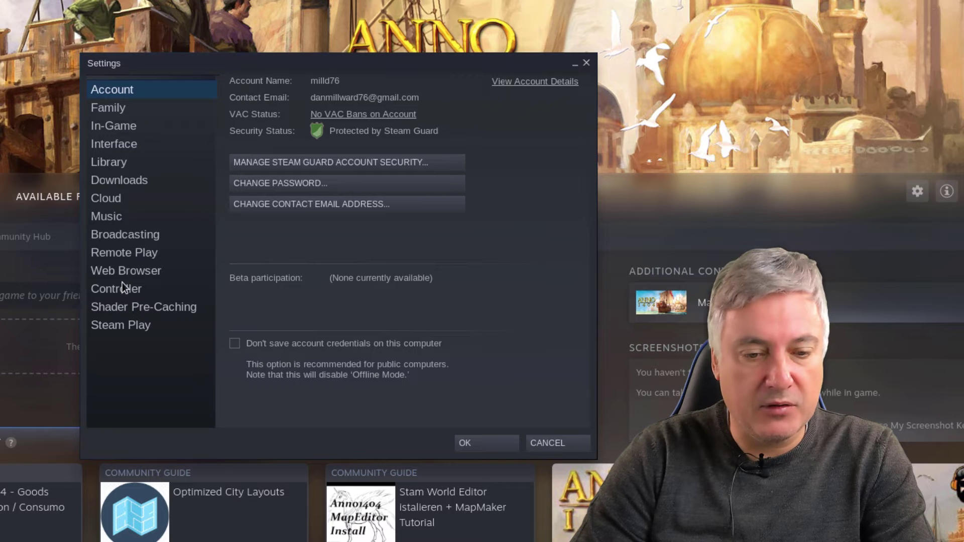
{"action": "left_click", "coordinate": [133, 327]}
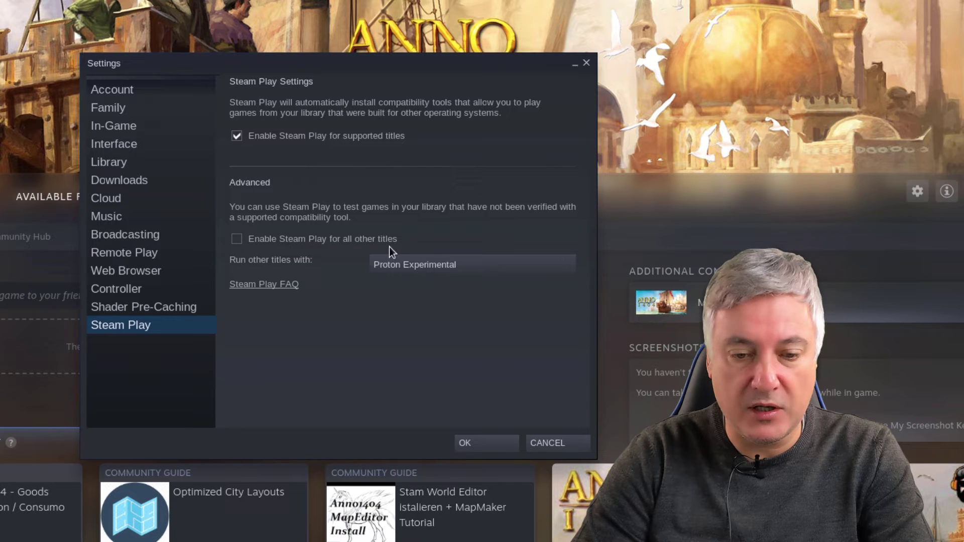
{"action": "left_click", "coordinate": [237, 240]}
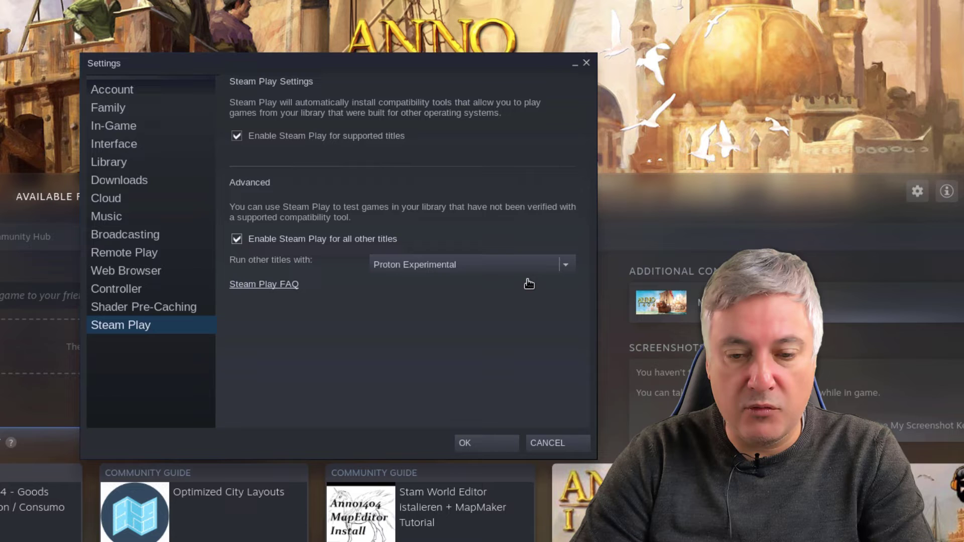
{"action": "left_click", "coordinate": [567, 266]}
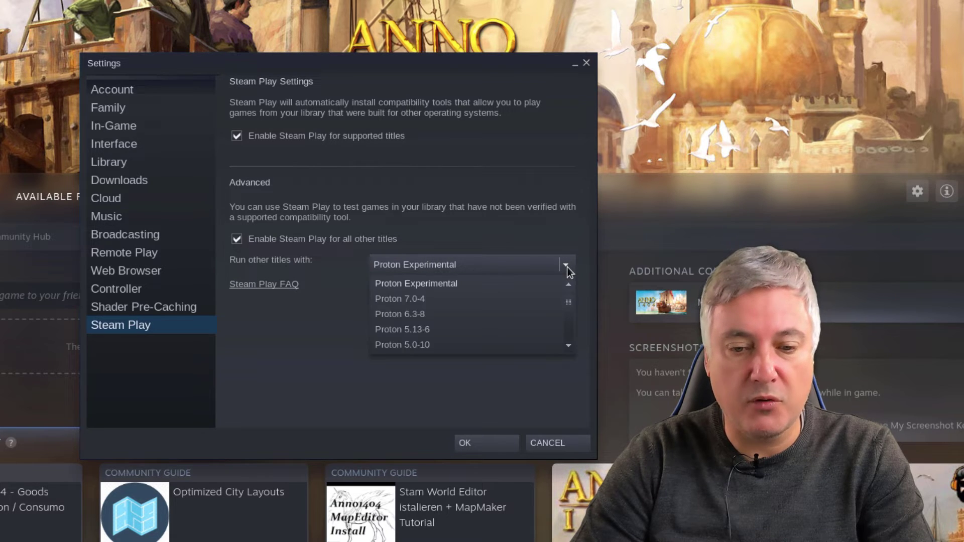
{"action": "left_click", "coordinate": [417, 285]}
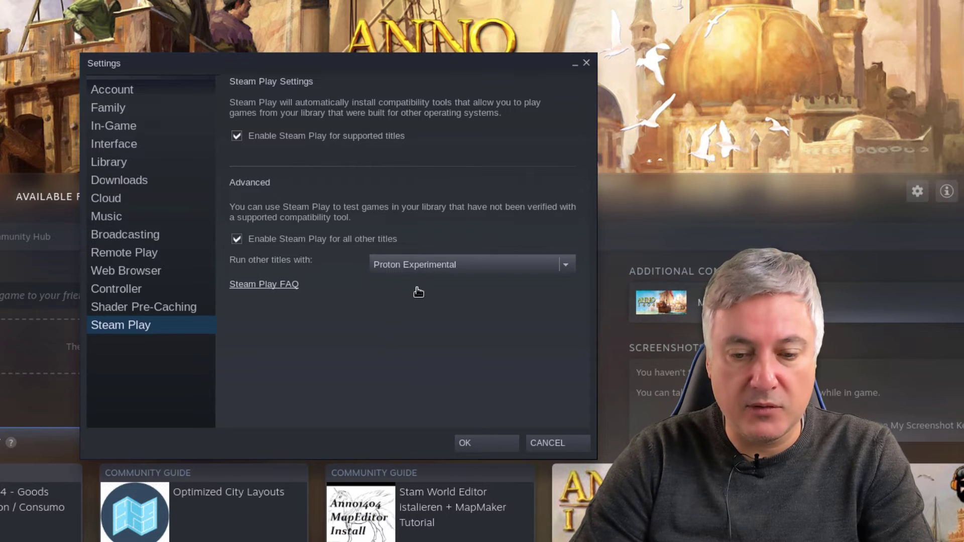
{"action": "left_click", "coordinate": [472, 441]}
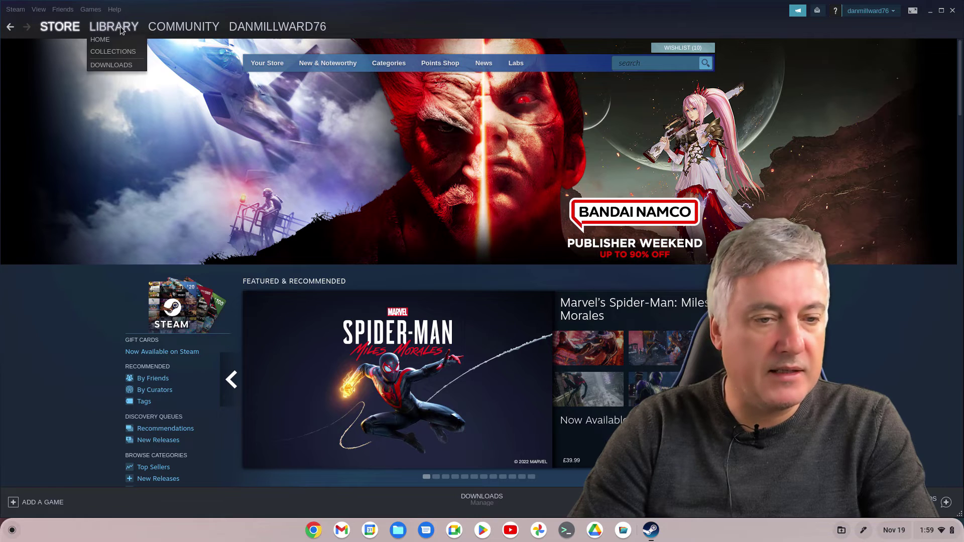
- Return to the library and check whether Age of Empires III (2007) and Anno 1404 can be installed
{"action": "left_click", "coordinate": [121, 28]}
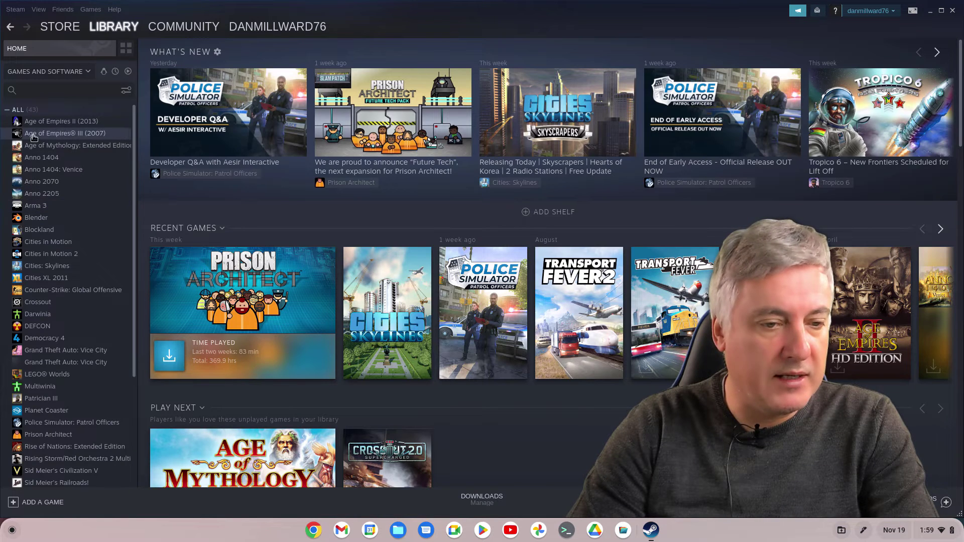
{"action": "left_click", "coordinate": [34, 134]}
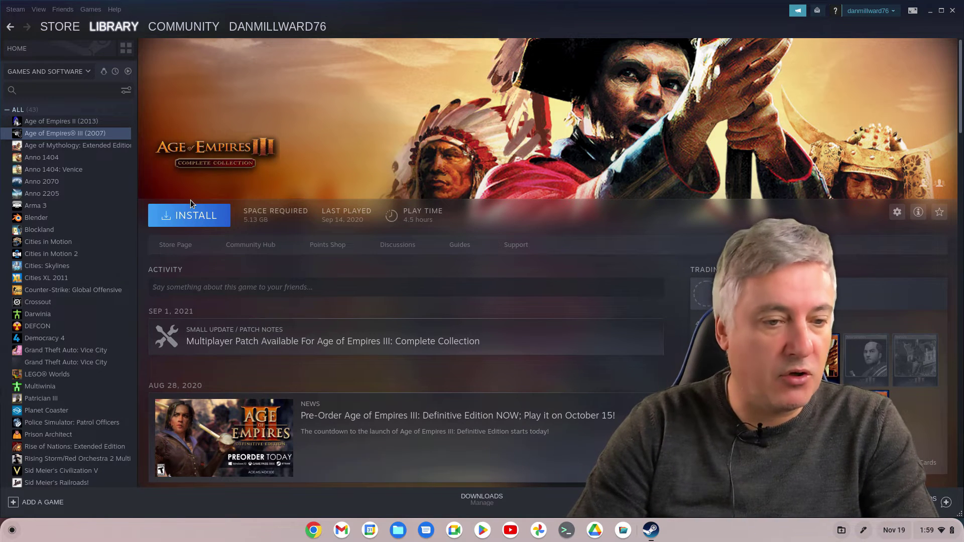
{"action": "left_click", "coordinate": [43, 158]}
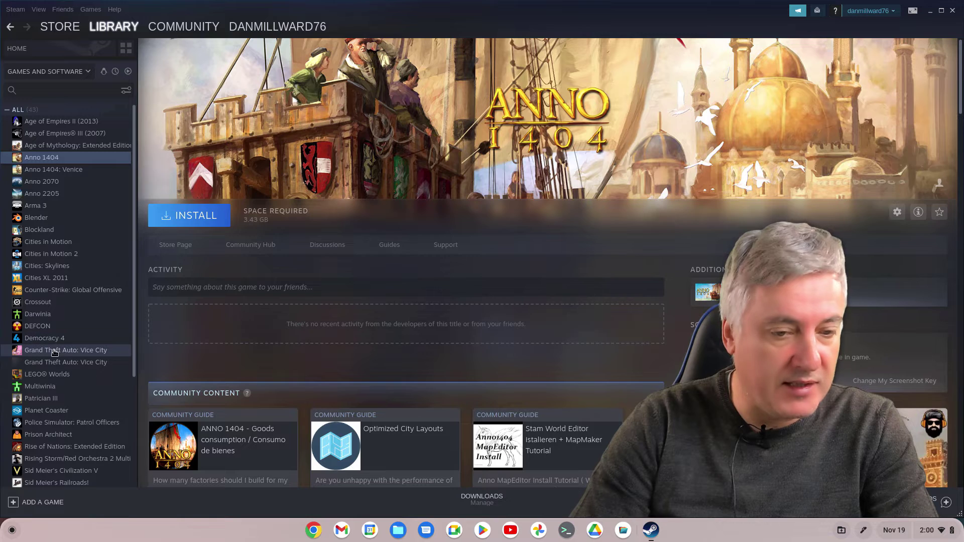
- Force the use of a specific Steam Play compatibility tool, Proton Experimental, in the properties of Grand Theft Auto: Vice City
{"action": "left_click", "coordinate": [56, 351]}
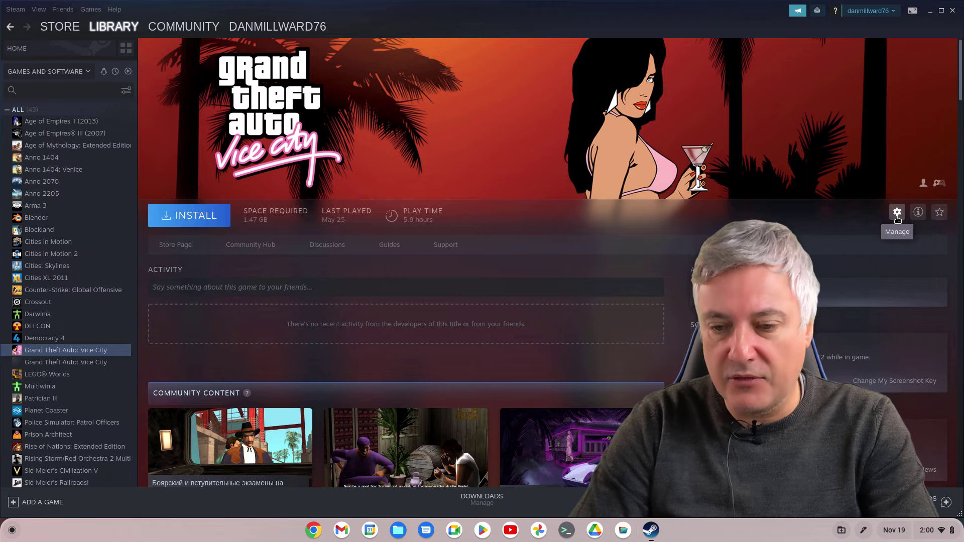
{"action": "left_click", "coordinate": [897, 213]}
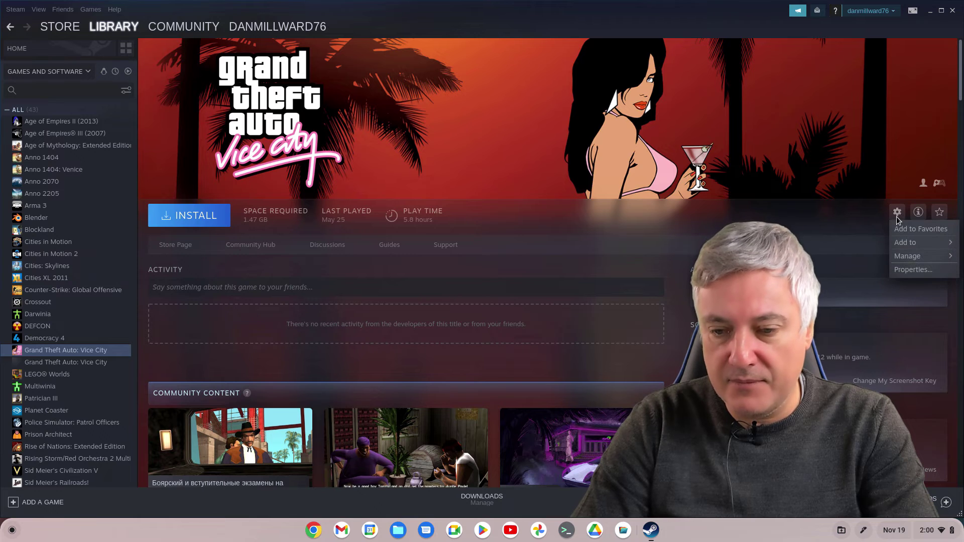
{"action": "left_click", "coordinate": [909, 271]}
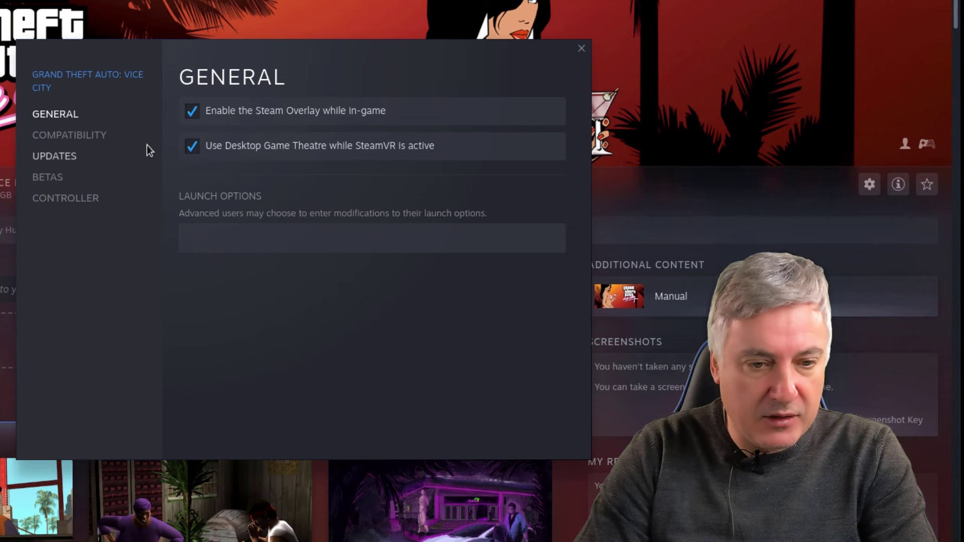
{"action": "left_click", "coordinate": [69, 138]}
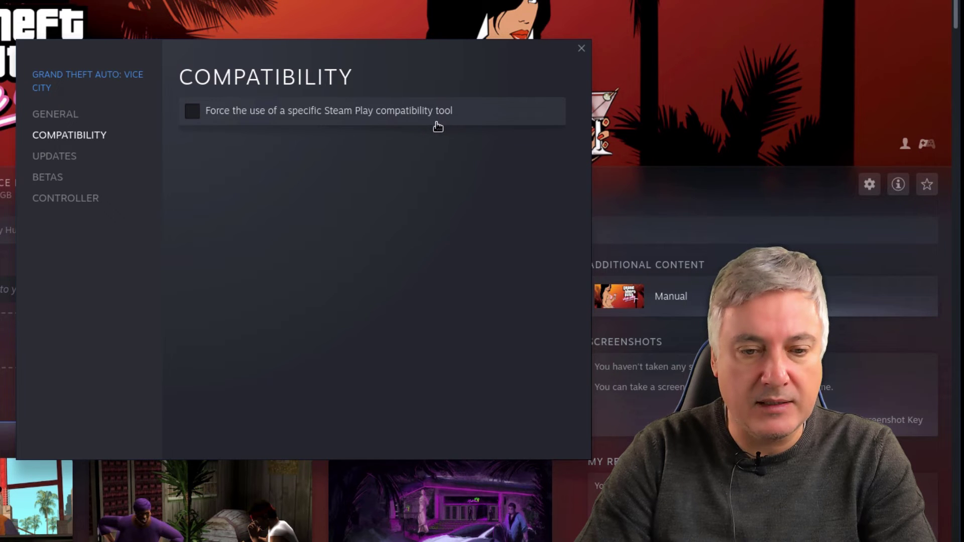
{"action": "left_click", "coordinate": [192, 111]}
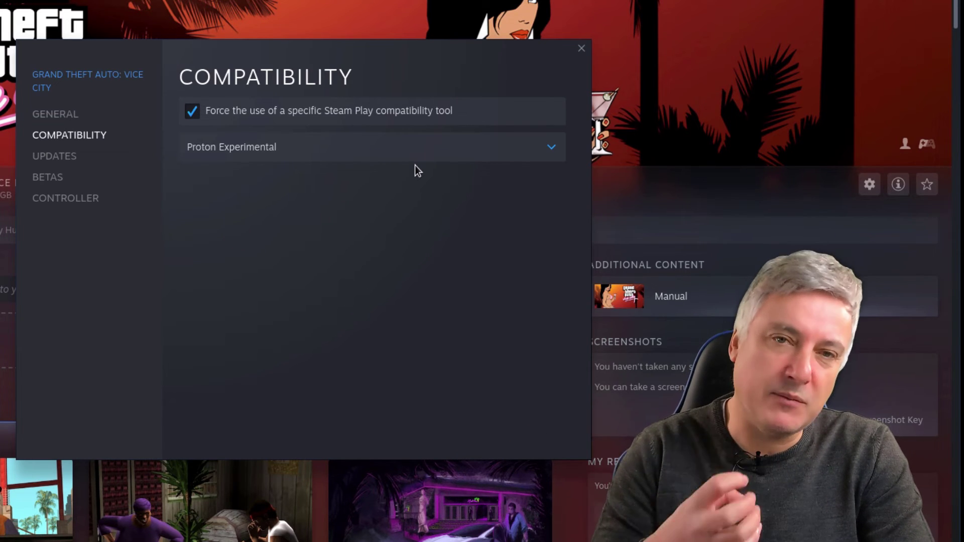
- Review the Proton versions available for Grand Theft Auto: Vice City and close the game's properties
{"action": "left_click", "coordinate": [553, 152]}
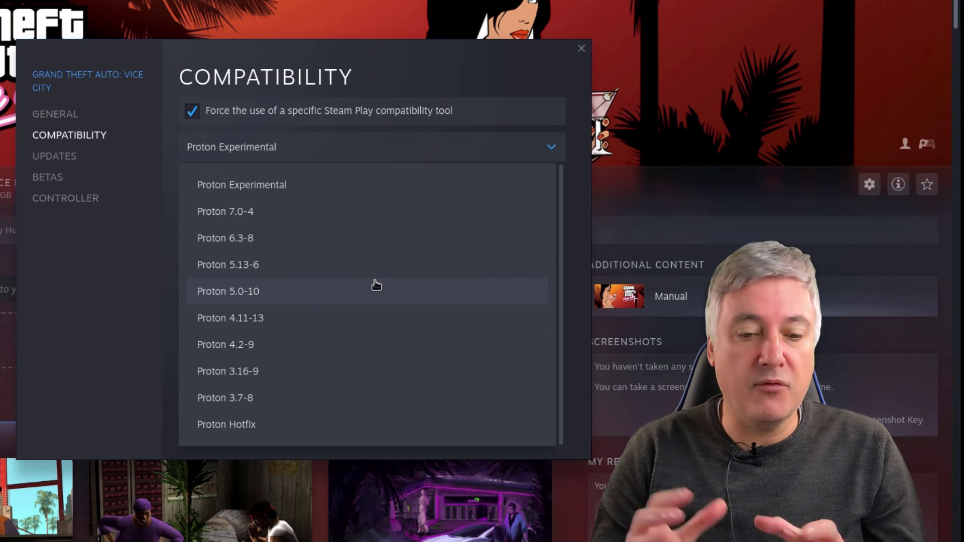
{"action": "left_click", "coordinate": [581, 52]}
{"action": "left_click", "coordinate": [581, 52]}
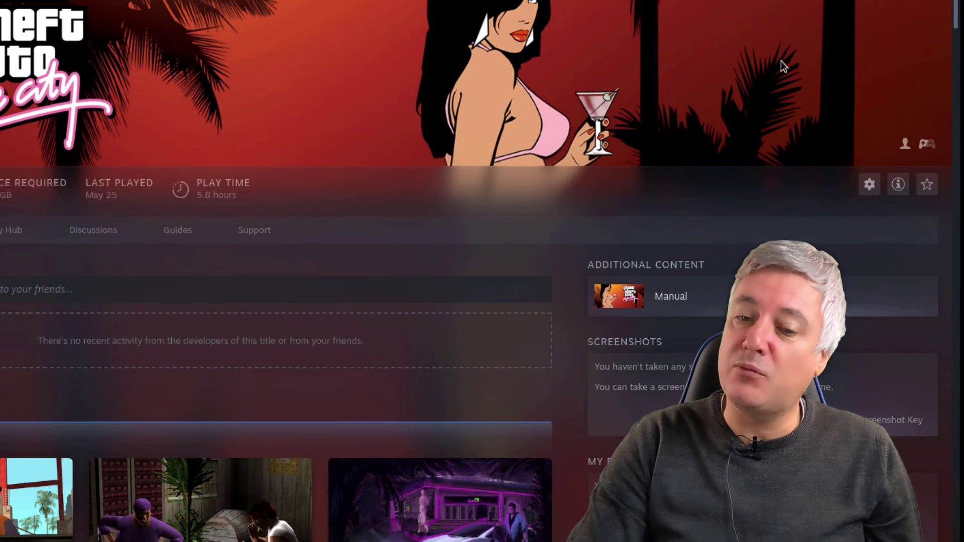